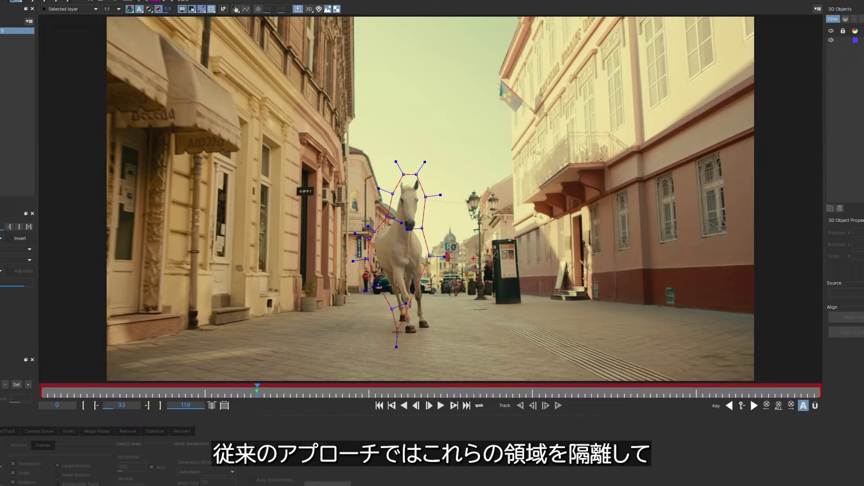
Close the spline around the horse and track the shape forward from frame 33.
right_click(432, 296)
left_click(558, 406)
left_click(558, 406)
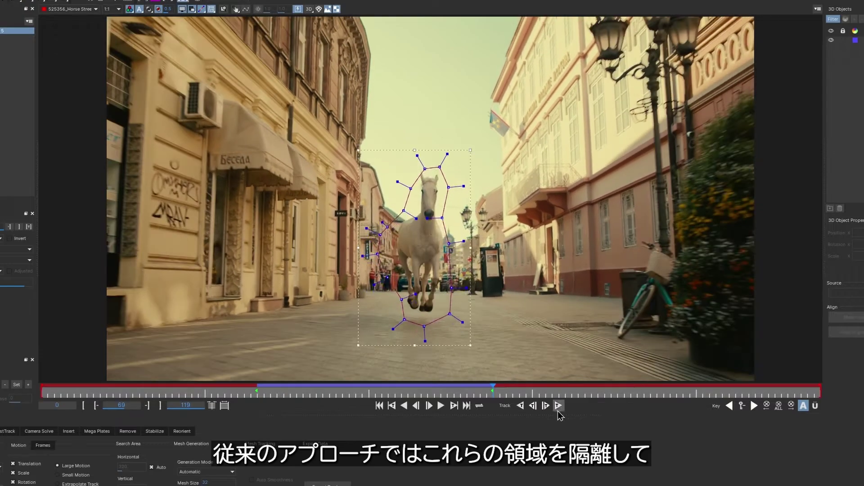
left_click(558, 406)
left_click(558, 406)
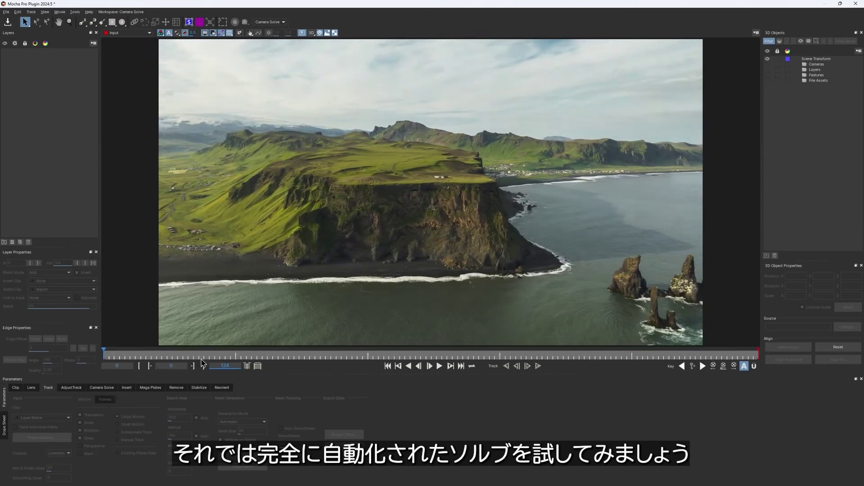
Run an automatic camera solve on the unmasked coastline clip and play back the solved scene.
left_click(101, 388)
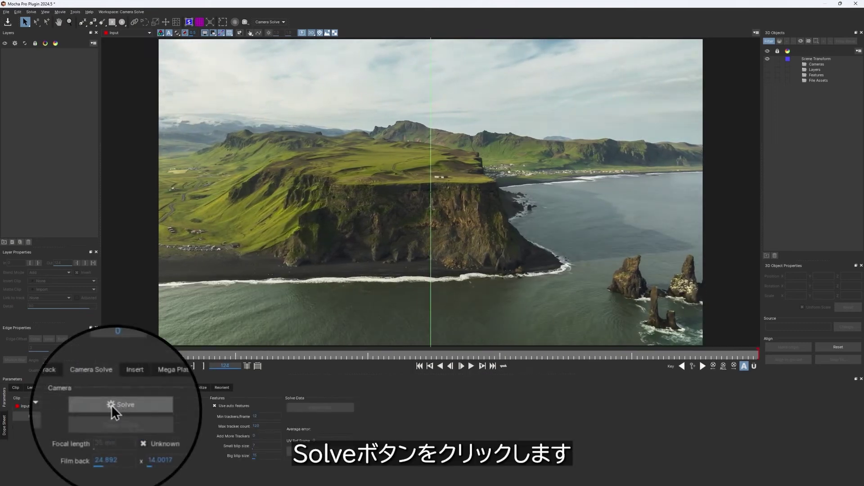
left_click(114, 407)
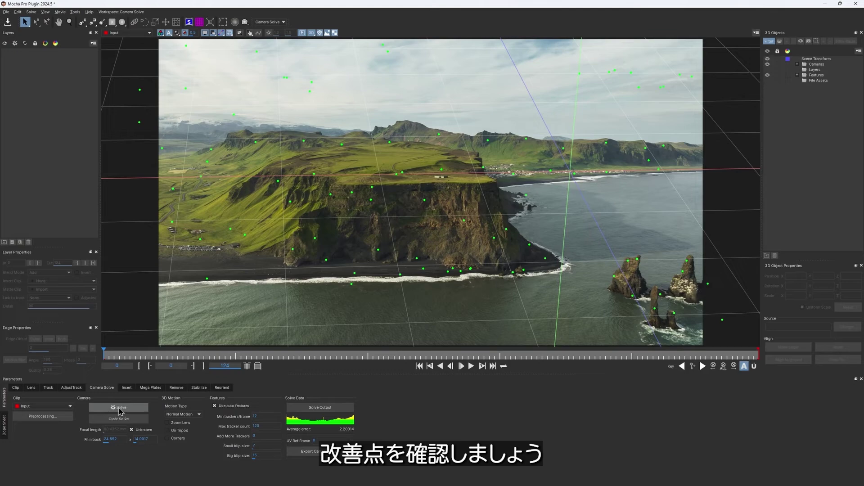
left_click(471, 366)
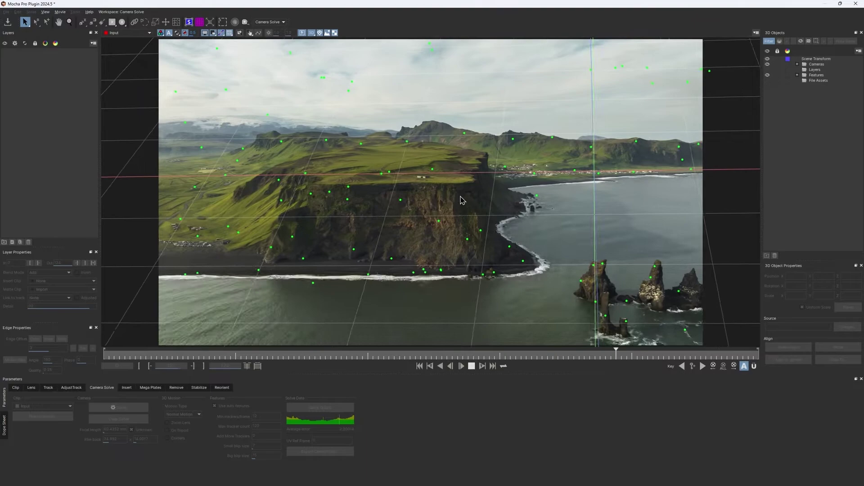
left_click(471, 366)
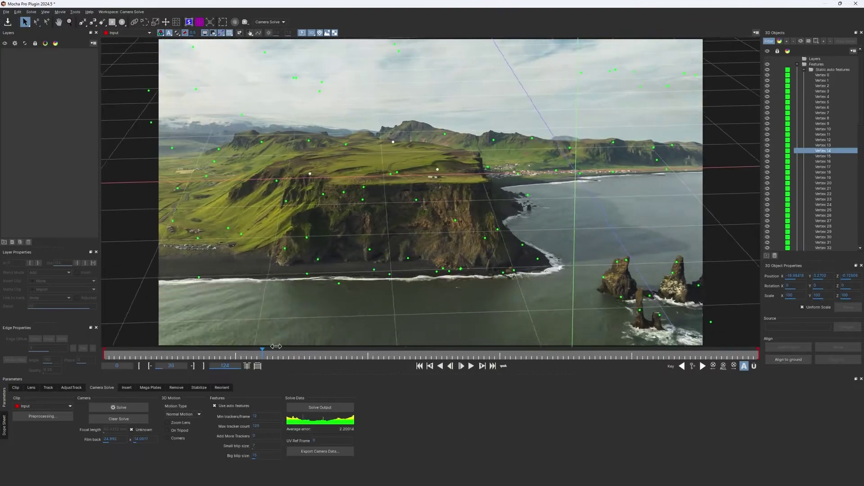
Align the ground to the selected clifftop vertices, then adjust the Scene Transform's X rotation by hand.
left_click(793, 362)
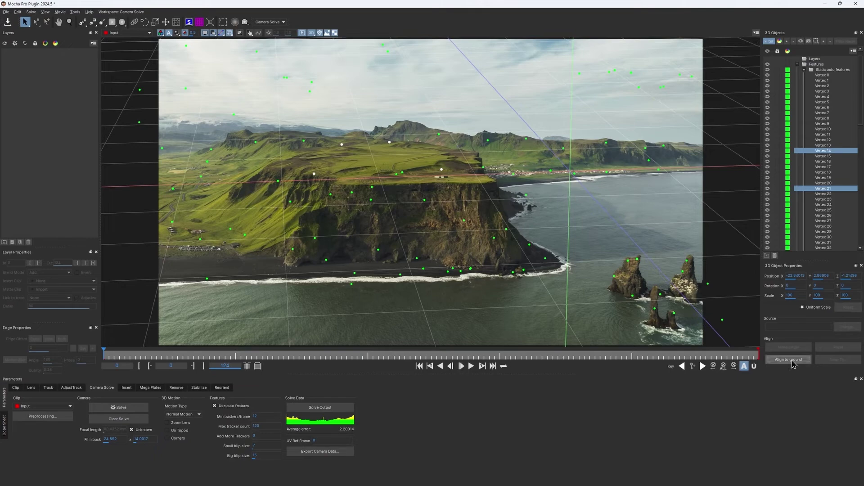
left_click(395, 175, "shift")
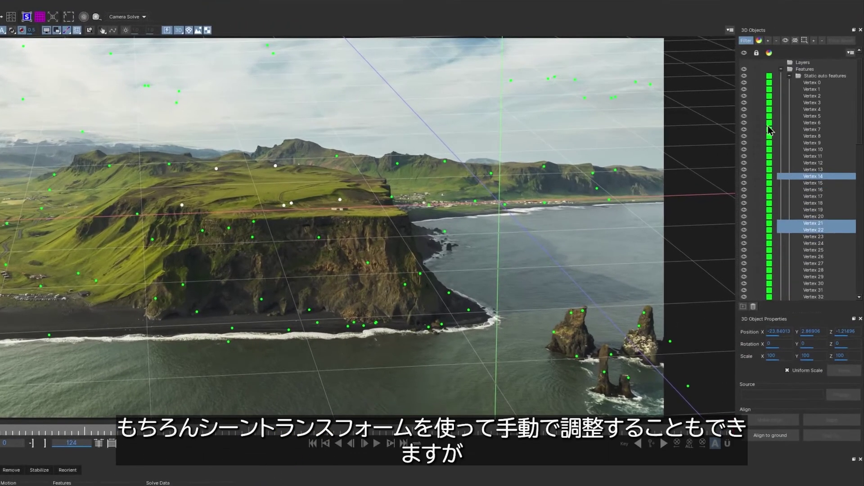
scroll(819, 85, "up", 2)
left_click(805, 63)
left_click_drag(808, 345, 782, 348)
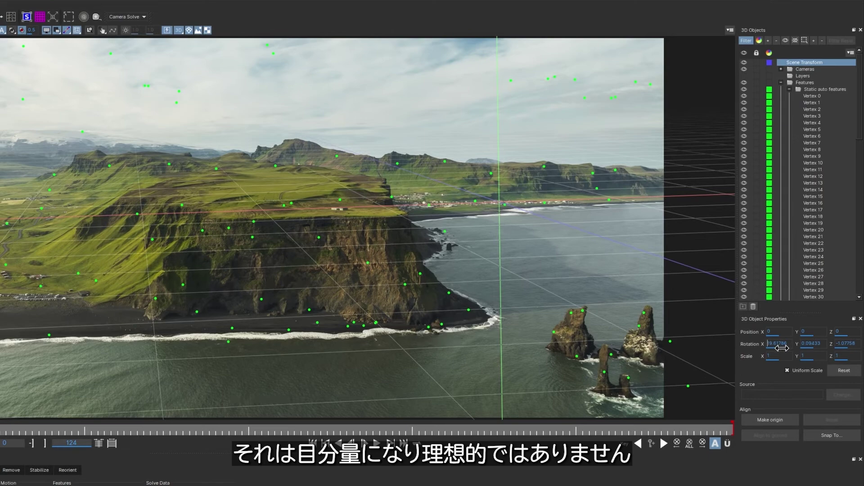
Examine the tracked points scattered in the sky and along the distant mountains.
left_click_drag(0, 431, 0, 431)
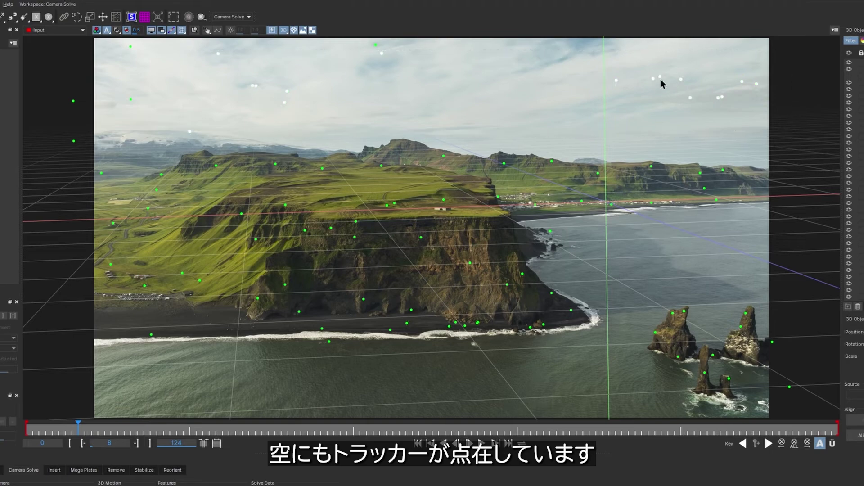
left_click(648, 107)
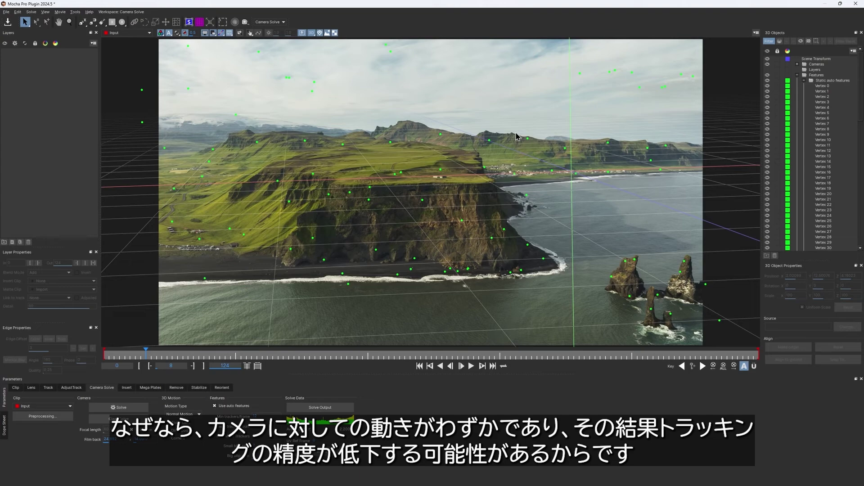
scroll(245, 127, "up", 9)
key("x")
left_click_drag(232, 121, 395, 198)
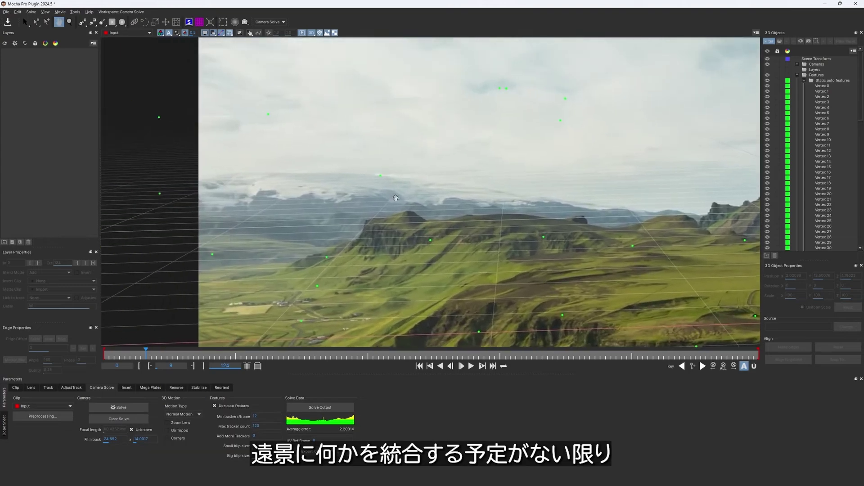
scroll(395, 197, "up", 2)
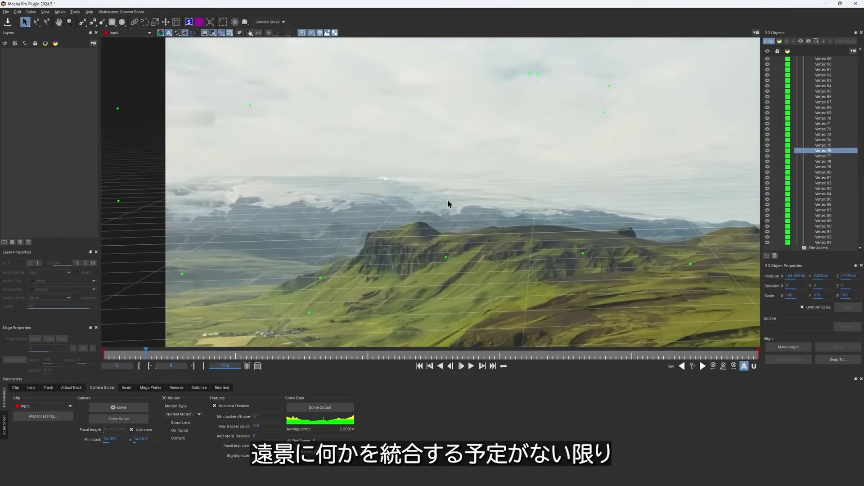
left_click(431, 188)
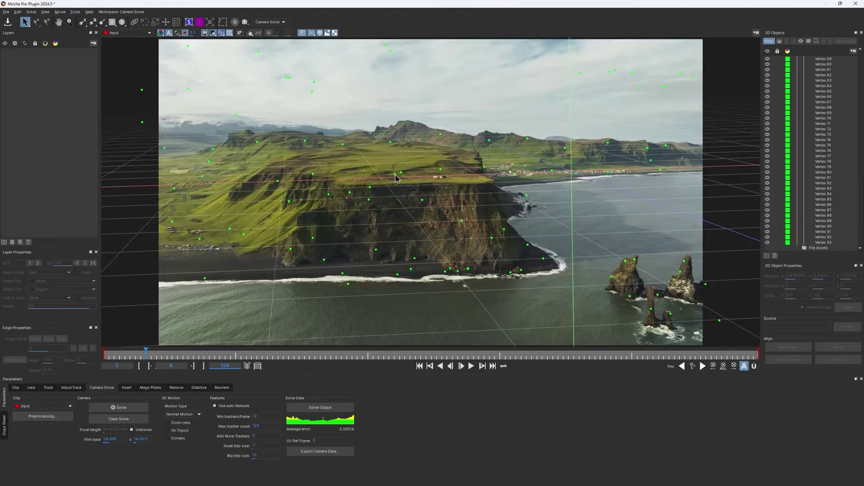
Play through the solved clip and examine the points tracked on clouds, waves around the sea stacks, and the beach.
left_click(471, 365)
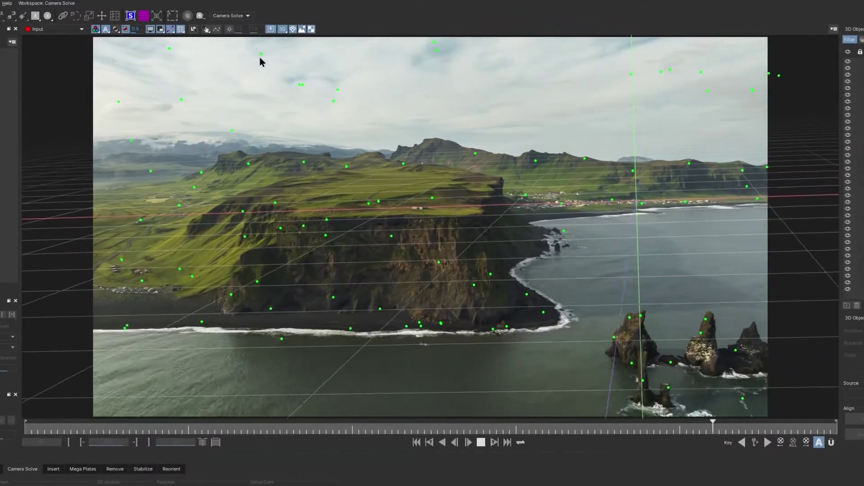
key("space")
scroll(664, 385, "up", 10)
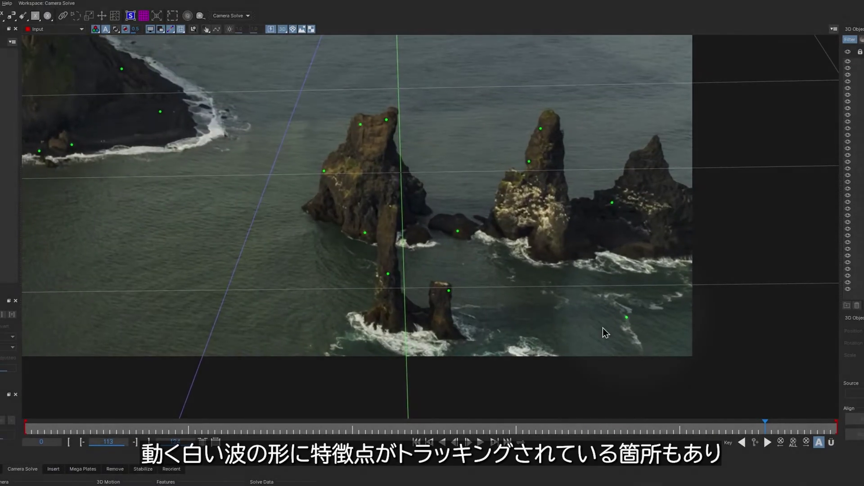
key("space")
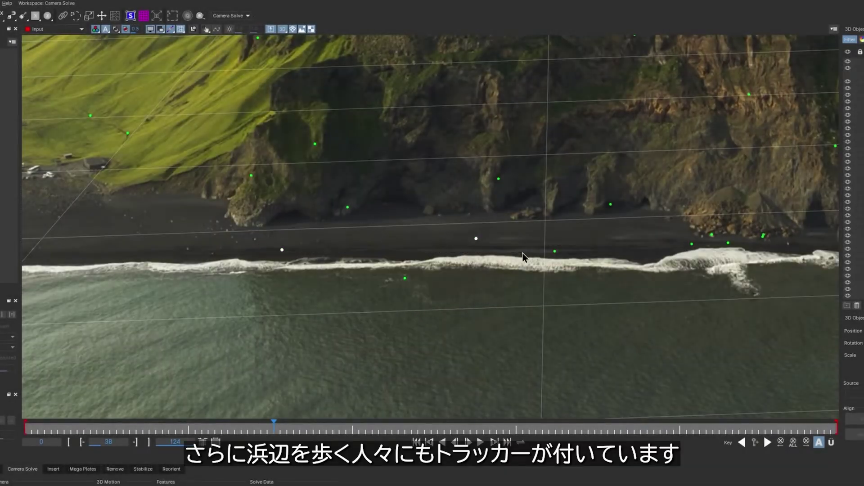
Color the selected vertices along the black beach red and play back the clip.
left_click(862, 40)
left_click(521, 374)
key("space")
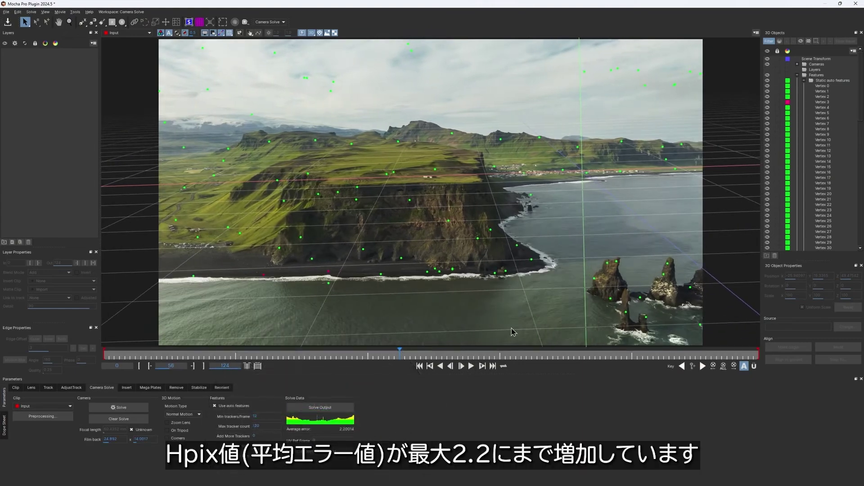
Examine close up how the points near the clifftop house drift while scrubbing through the frames.
scroll(401, 185, "up", 5)
scroll(402, 186, "up", 3)
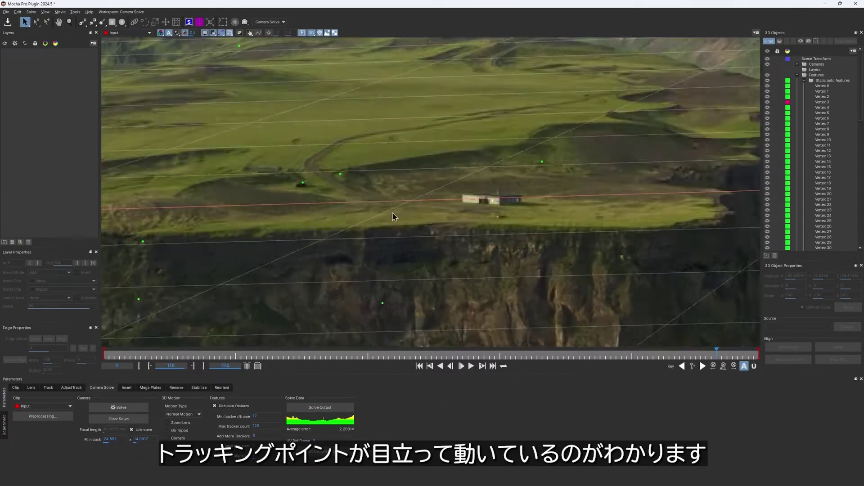
scroll(393, 212, "up", 3)
key("x")
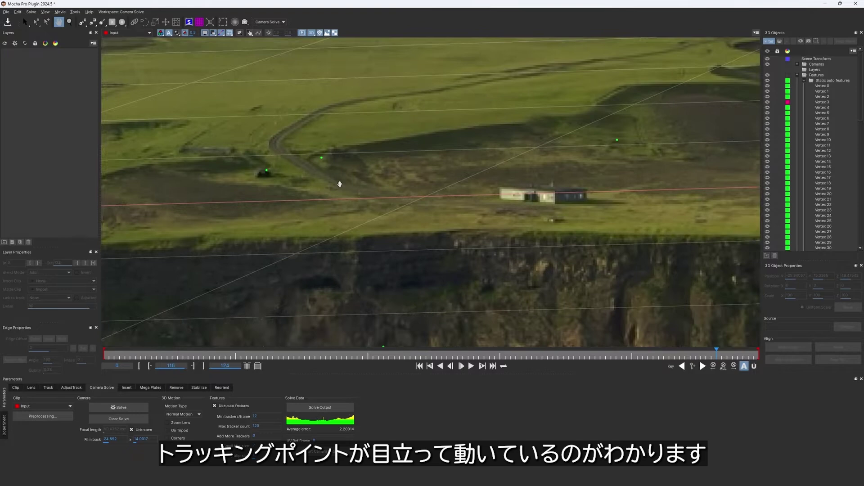
left_click_drag(338, 183, 385, 233)
scroll(385, 233, "up", 1)
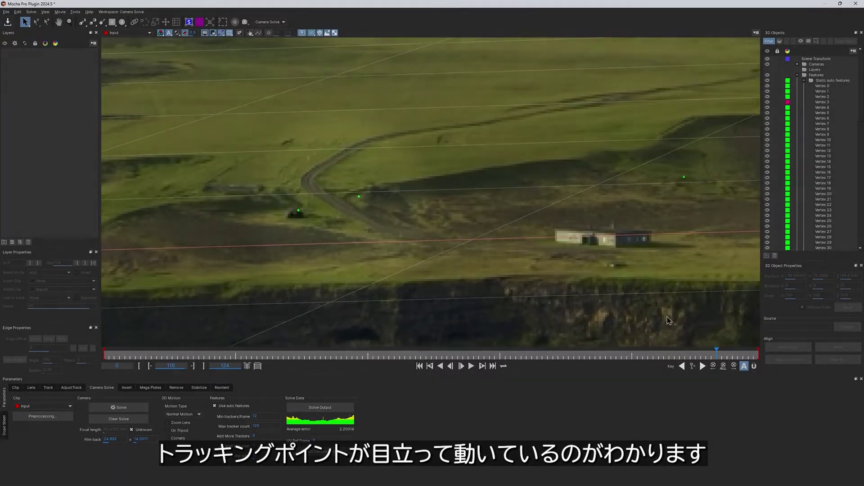
left_click_drag(715, 358, 553, 359)
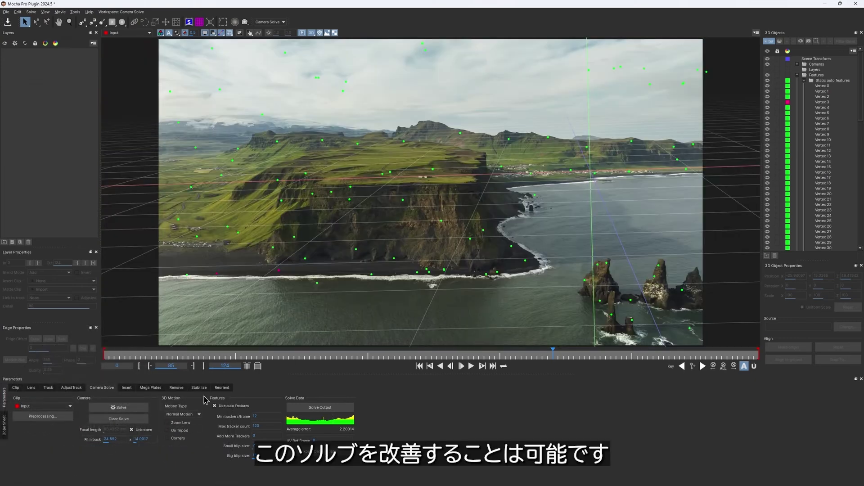
Clear the camera solve and draw a spline around the cliff headland, excluding the sky, sea and distant hills.
left_click(132, 421)
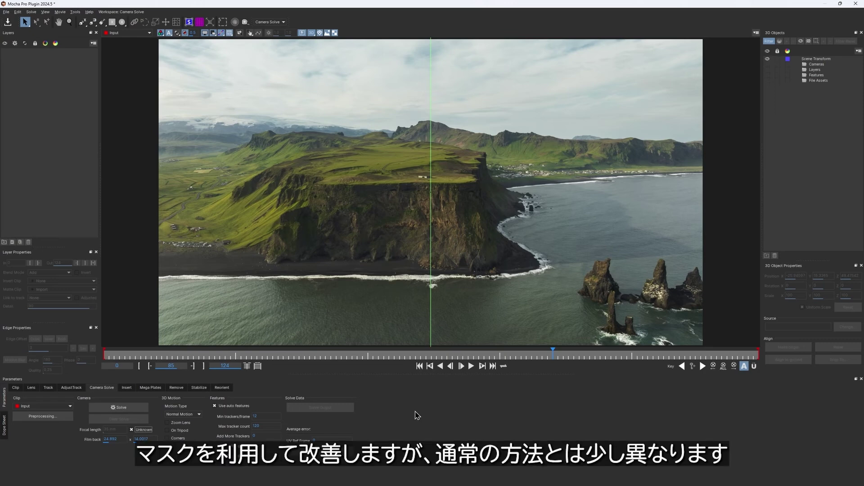
left_click(48, 388)
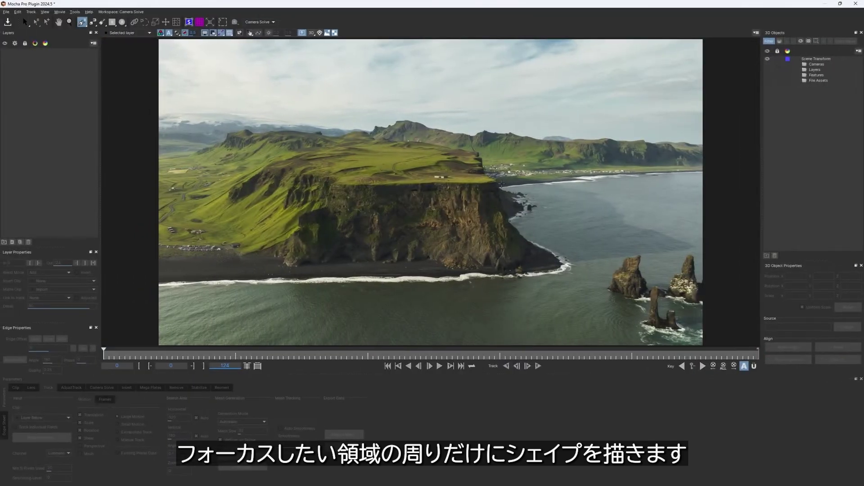
left_click(497, 171)
left_click(509, 189)
left_click(517, 198)
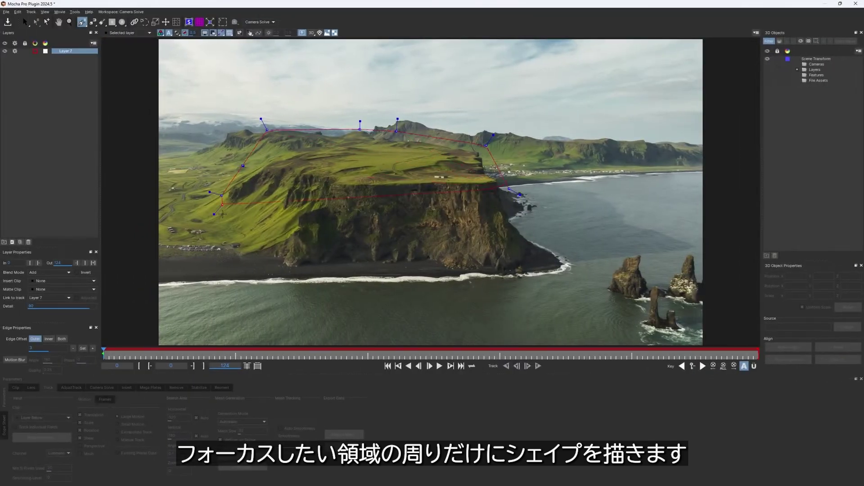
left_click(224, 221)
left_click(235, 254)
left_click(298, 261)
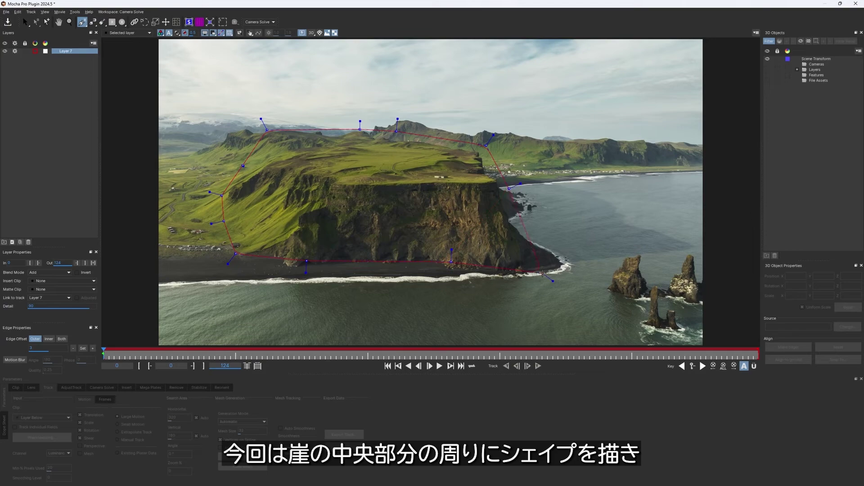
Track the cliff shape forward through the clip to frame 124 and return to the first frame.
left_click(538, 366)
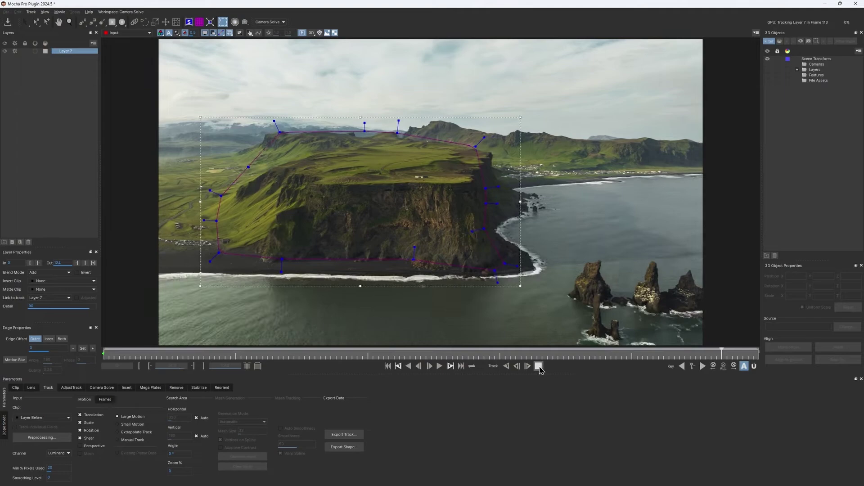
left_click_drag(745, 355, 99, 353)
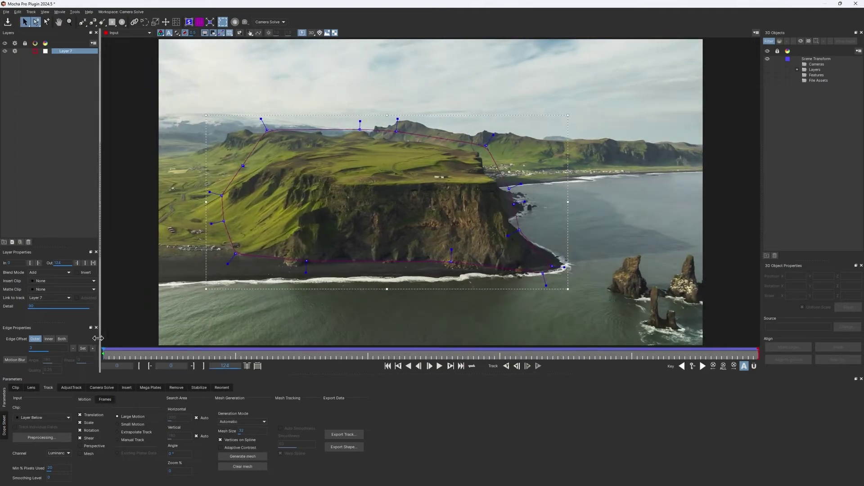
Set the cliff layer to mask mode for the camera solve with Invert enabled, and preview its matte.
left_click(102, 388)
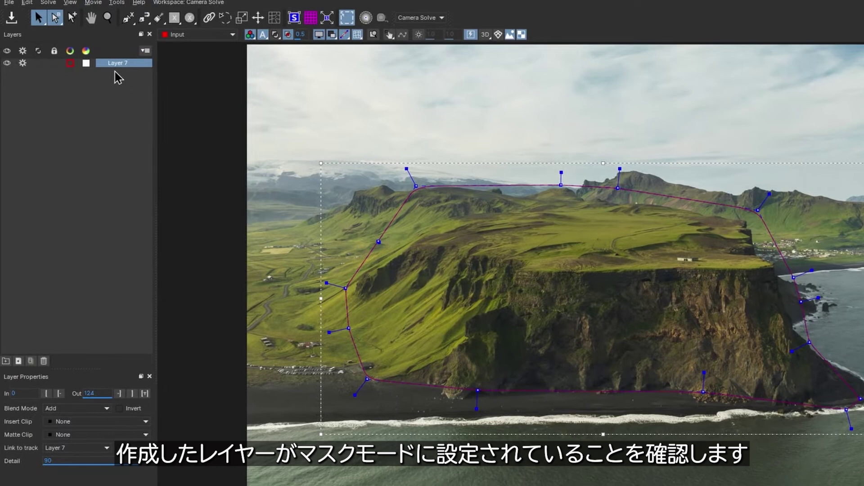
left_click(40, 64)
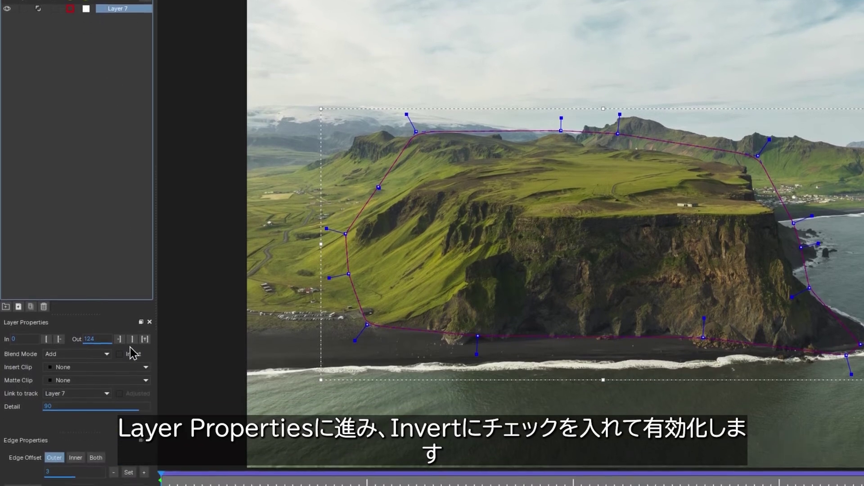
left_click(120, 355)
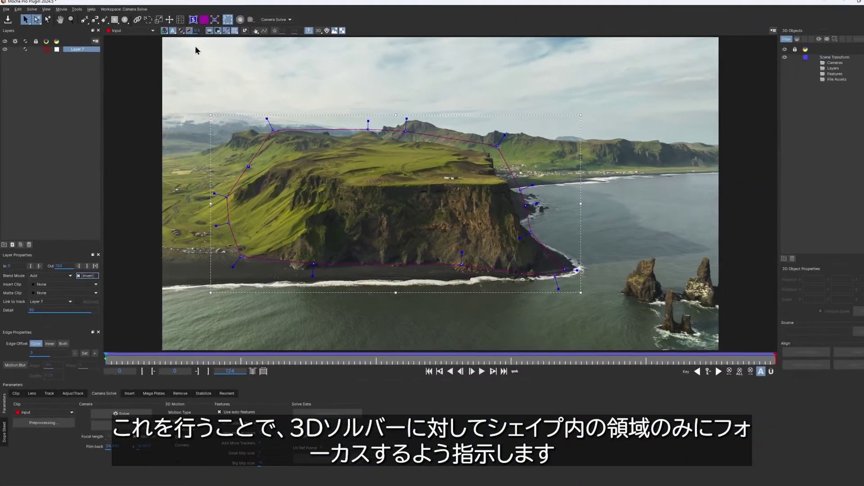
left_click(219, 12)
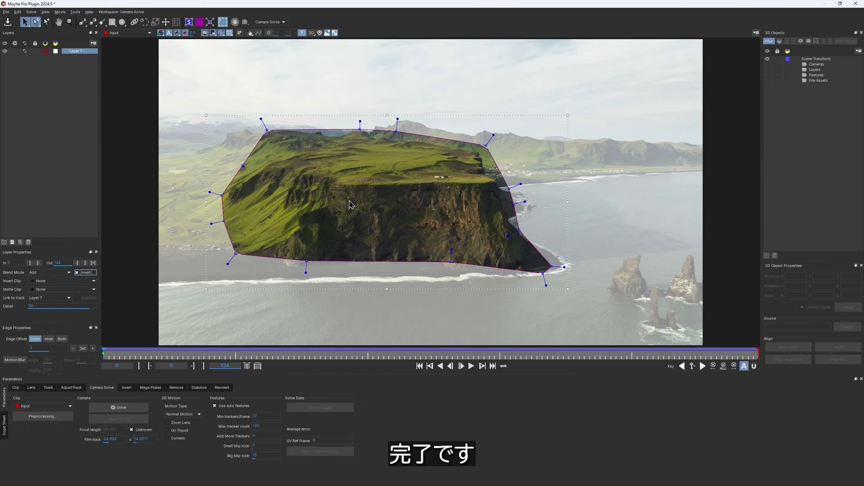
left_click(178, 34)
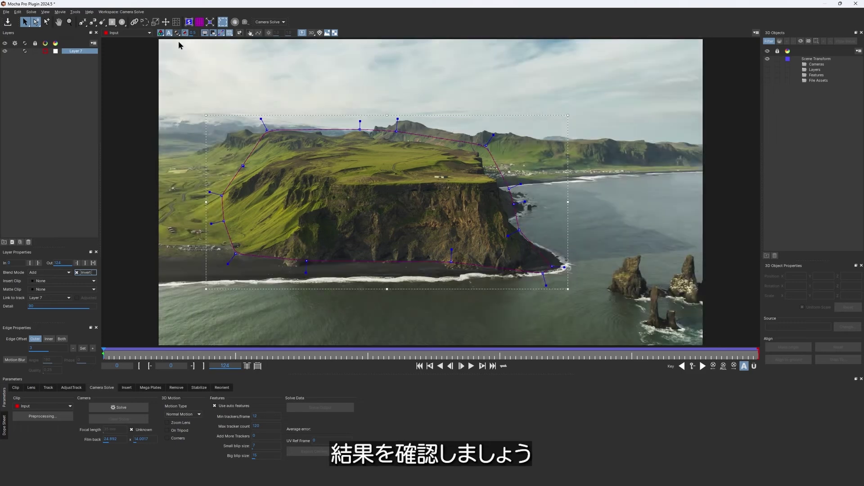
Solve the camera using the inverted cliff mask and check the tracked points on the cliff during playback.
left_click(124, 407)
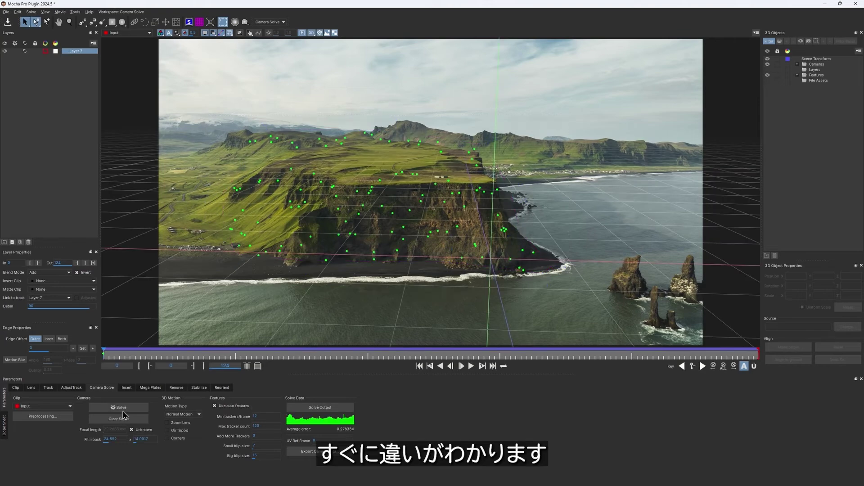
left_click(471, 366)
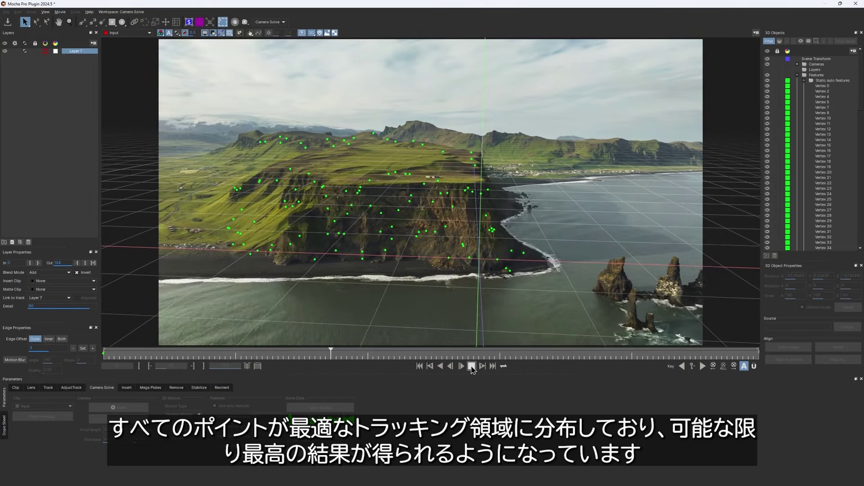
left_click_drag(242, 130, 548, 292)
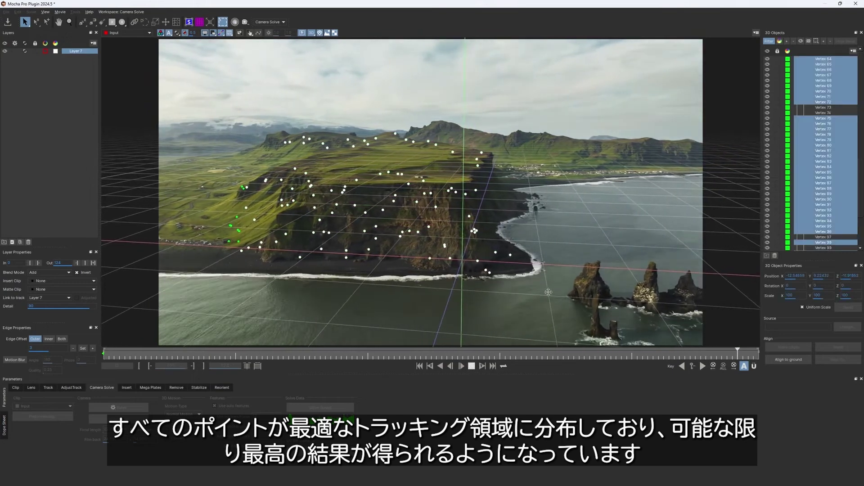
left_click(549, 292)
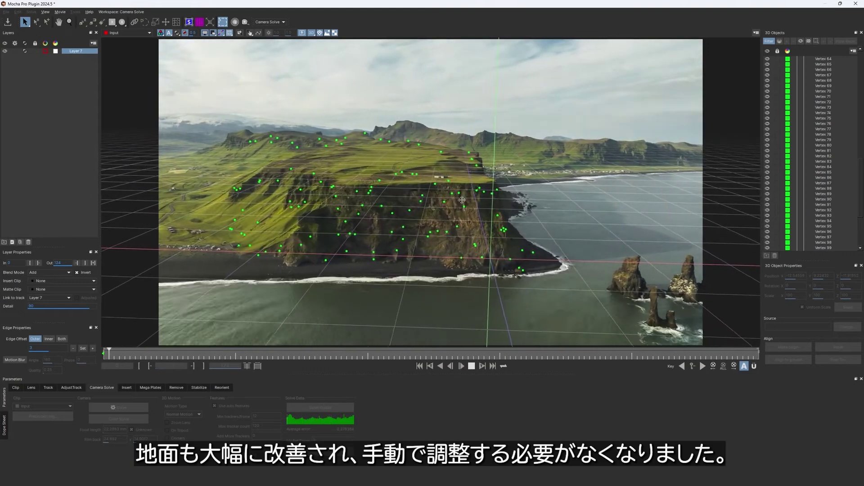
Stop playback and make a vertex on top of the cliff the scene origin.
left_click(471, 366)
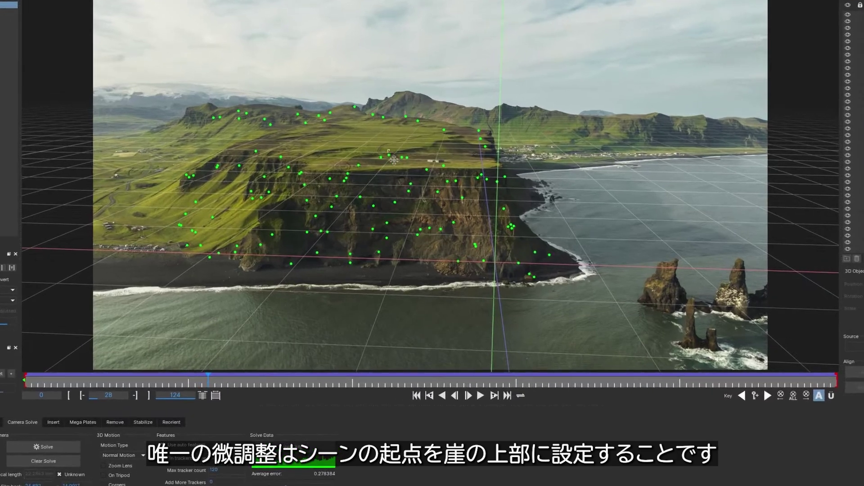
left_click(394, 160)
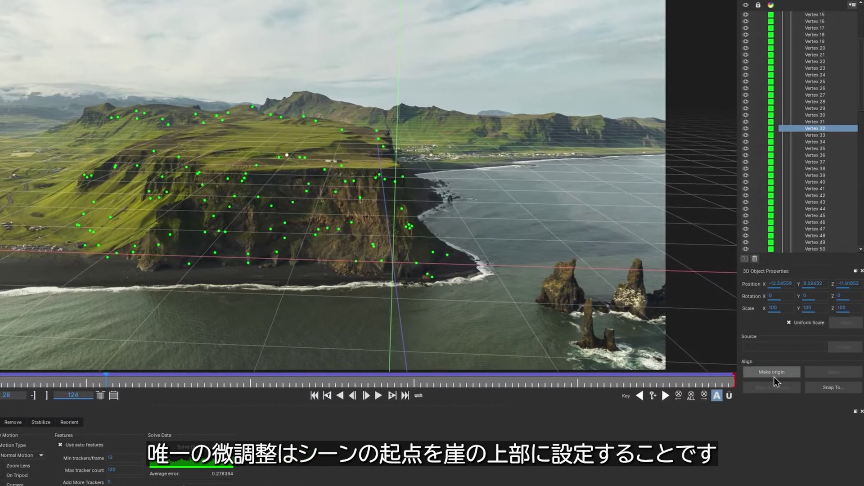
left_click(772, 373)
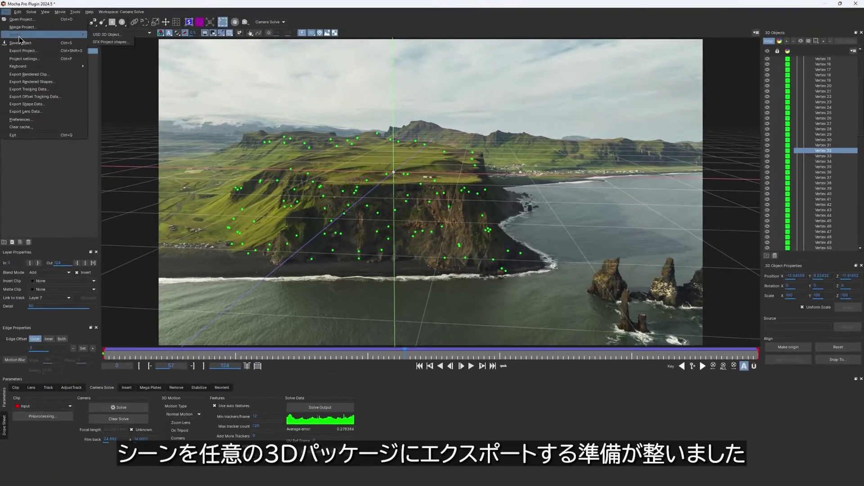
Import a USD 3D object into the solved scene.
left_click(107, 35)
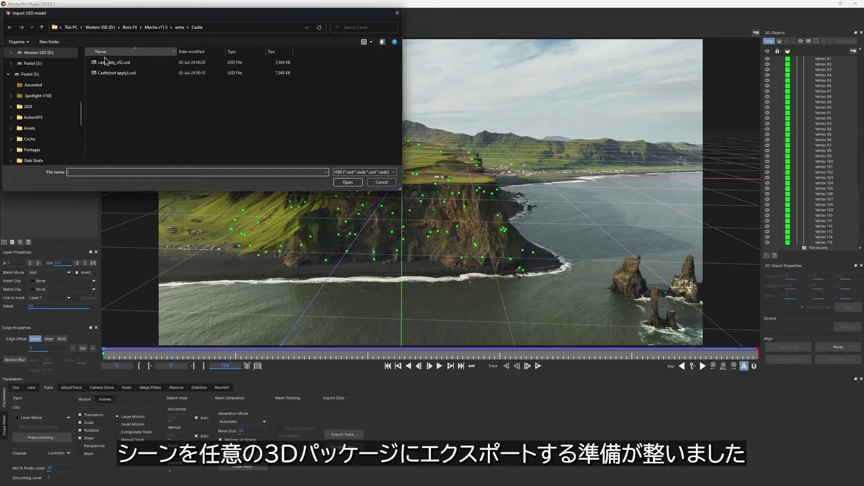
left_click(121, 63)
left_click(348, 183)
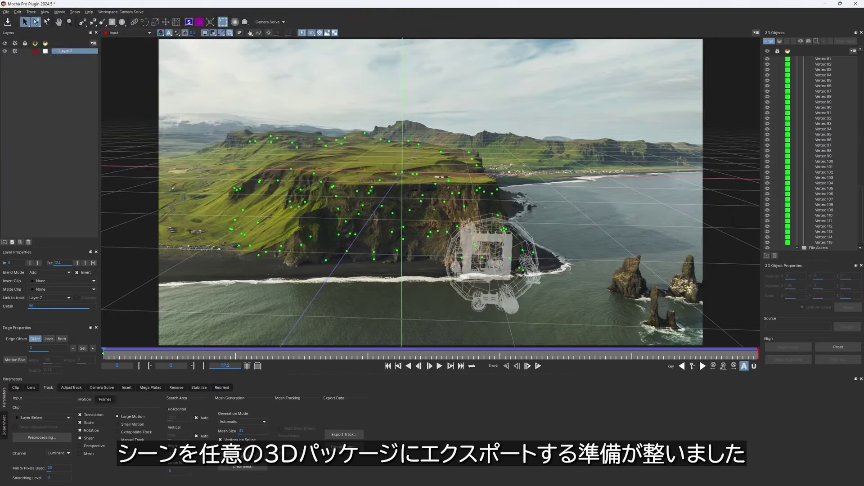